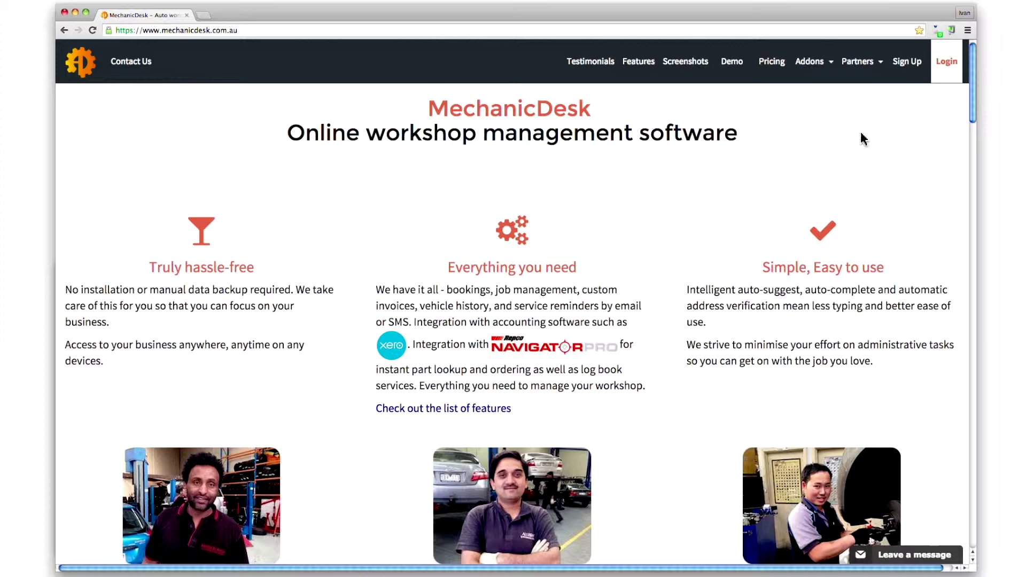
- Log in and view the Accounting Integration settings with Xero's default sales and purchase accounts
click(946, 66)
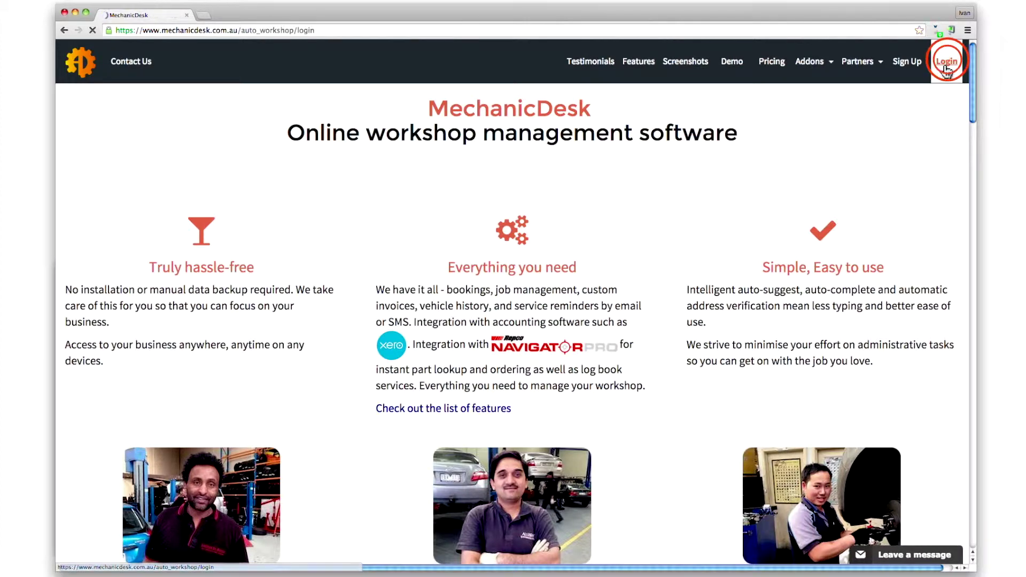
click(470, 315)
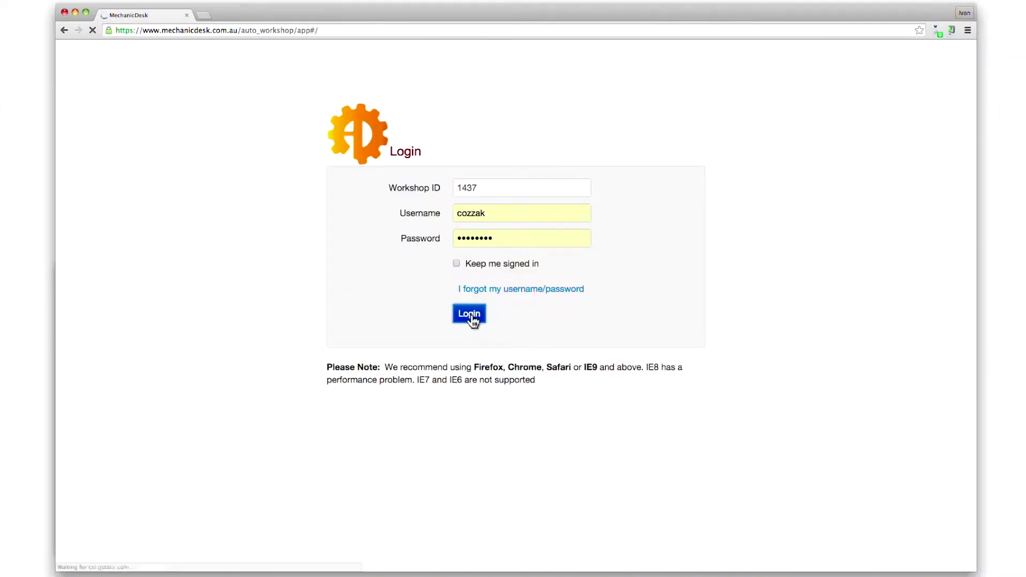
click(601, 94)
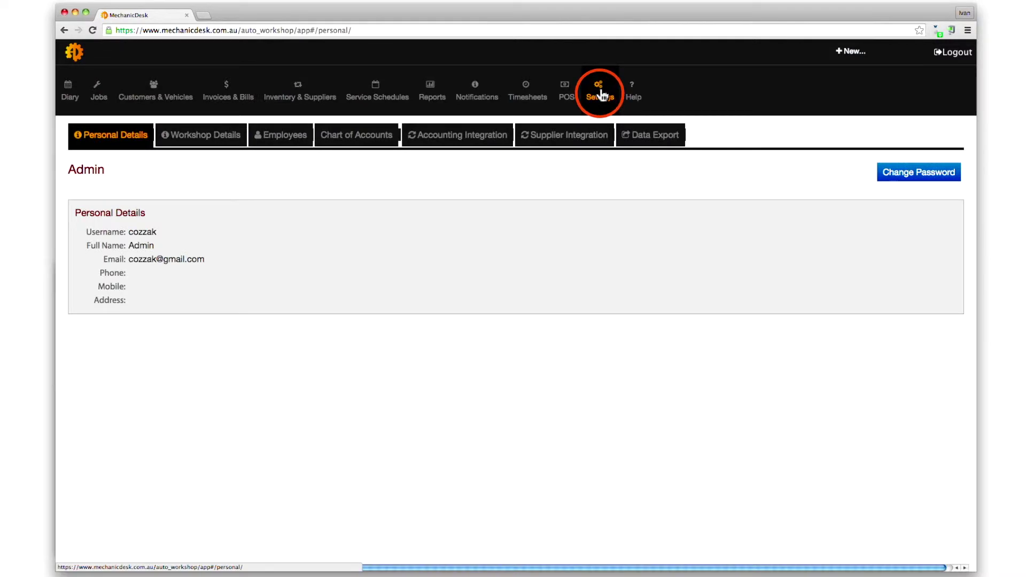
click(460, 144)
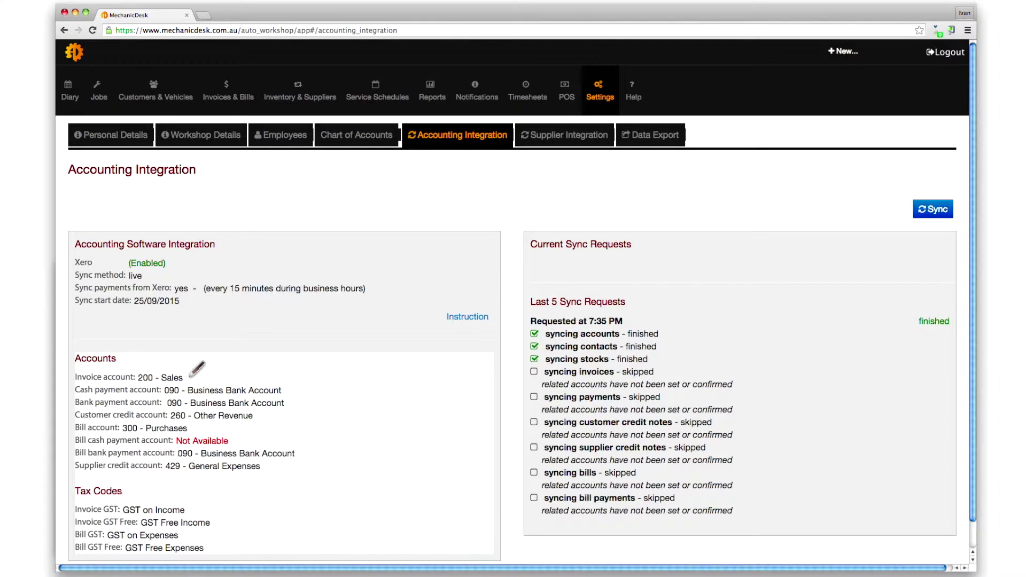
- Create a new bill from ABC Furniture, reference chair, amount 550, charged to 400 - Advertising
click(845, 54)
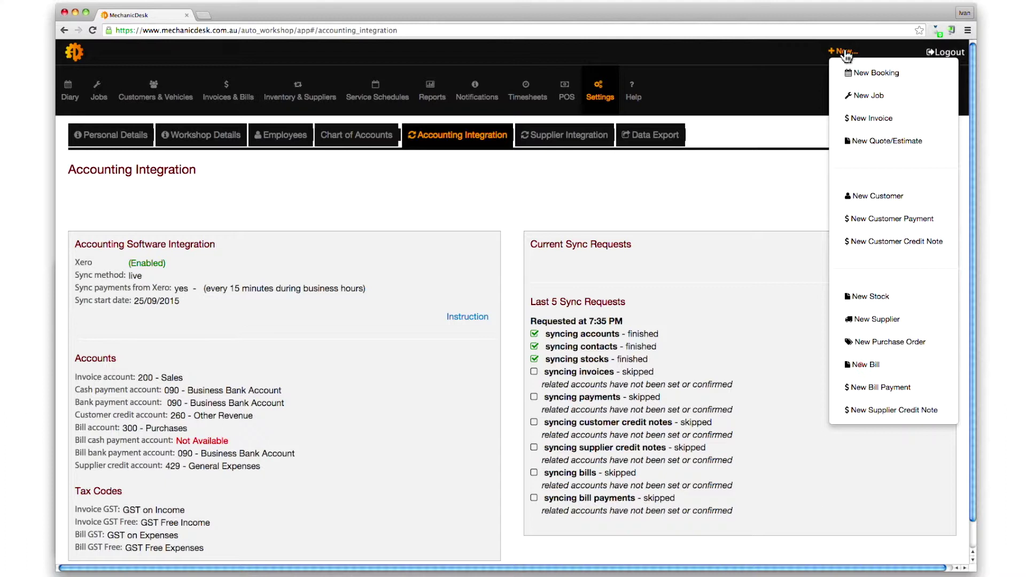
click(865, 366)
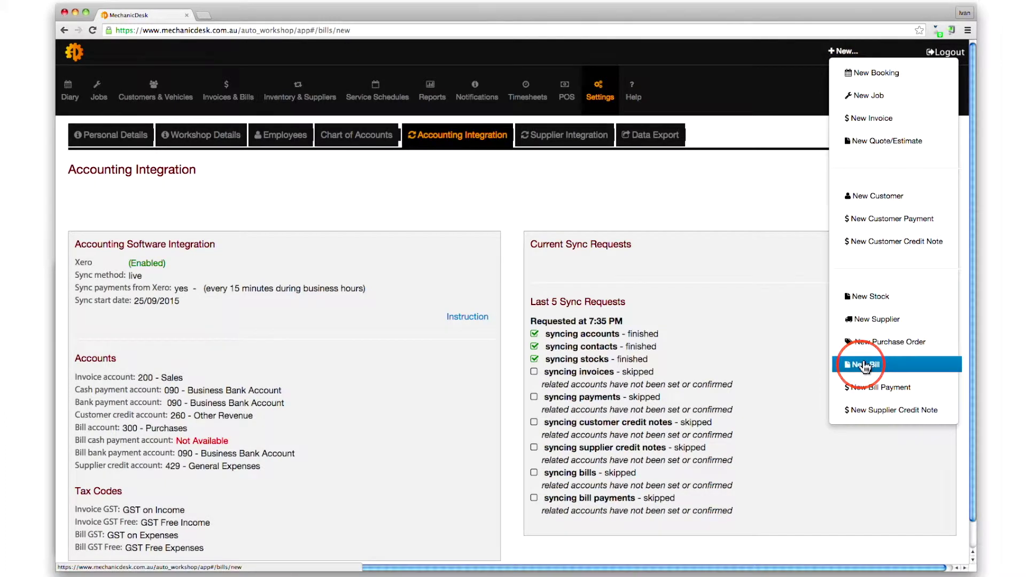
click(289, 217)
text(AB)
click(236, 237)
click(225, 252)
text(chair)
key(Tab)
key(Tab)
key(Tab)
text(550)
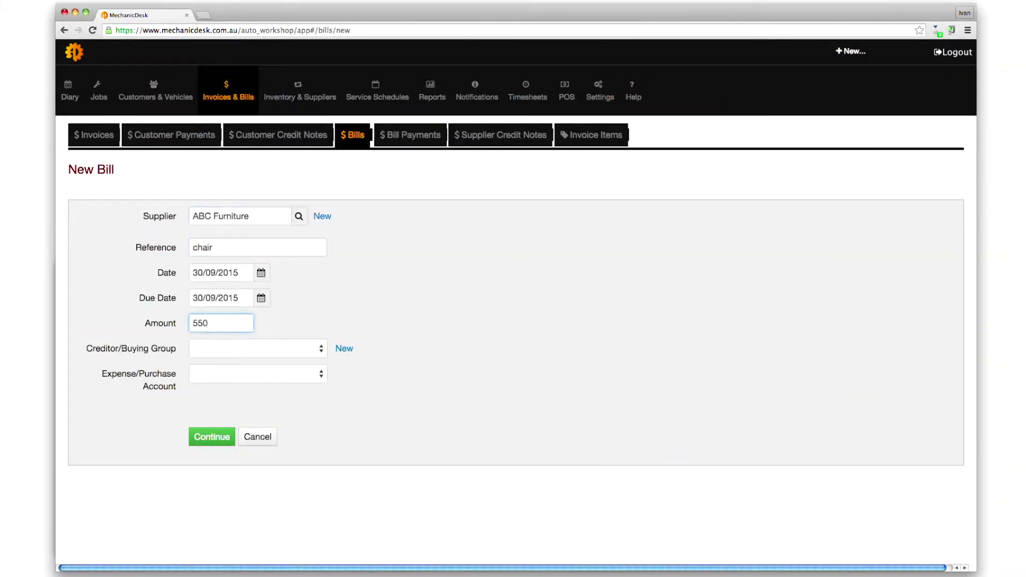
click(323, 379)
click(323, 380)
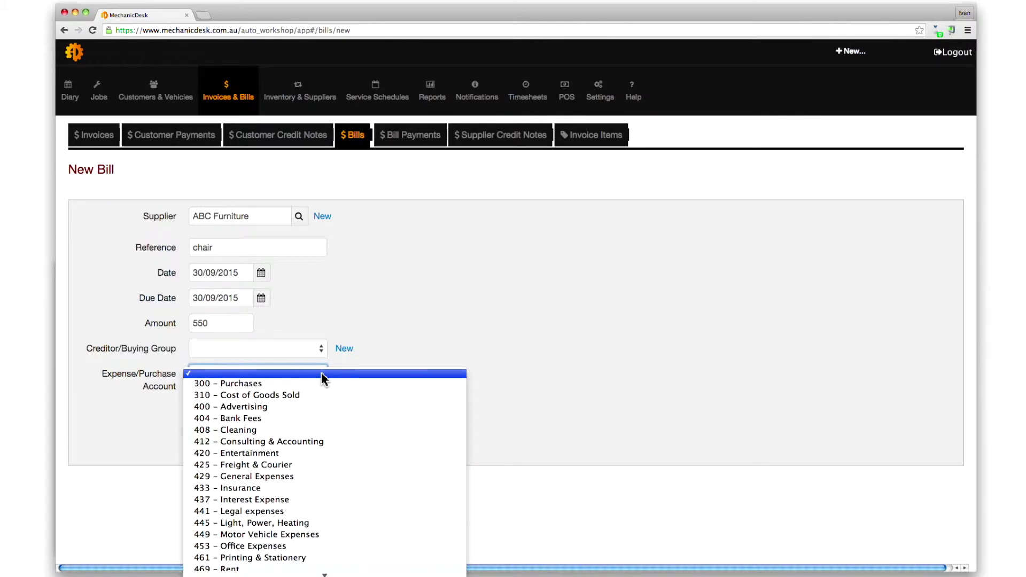
click(316, 407)
click(211, 439)
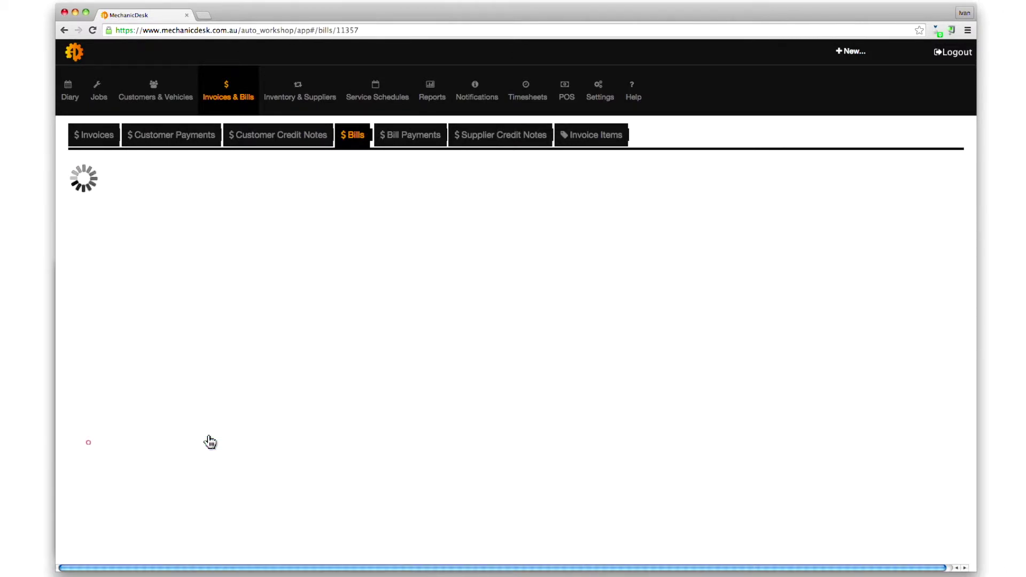
- Add a chair line item at 500, save it, and finalize the bill
click(85, 442)
text(chair)
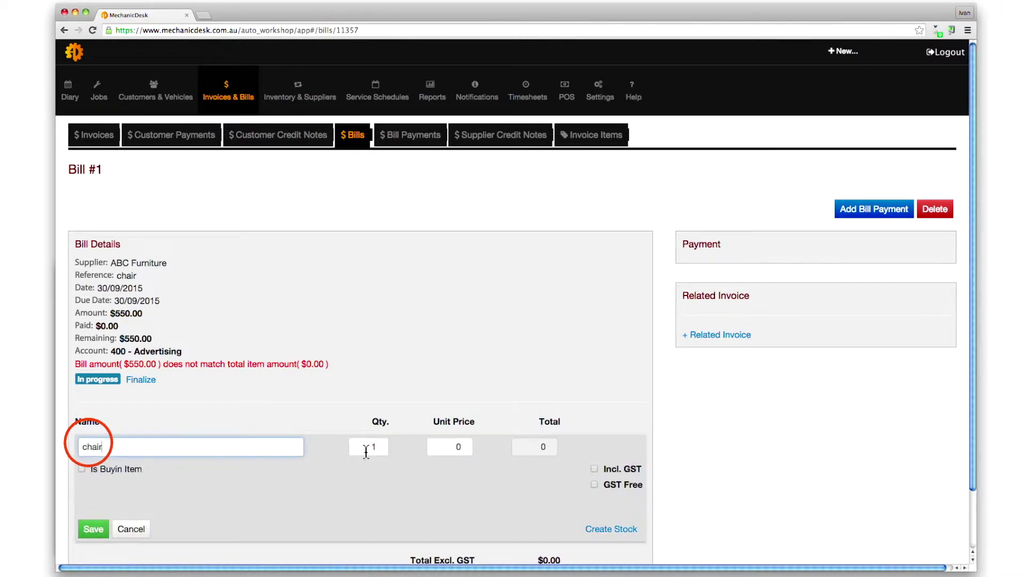
key(Tab)
key(Tab)
text(500)
click(94, 529)
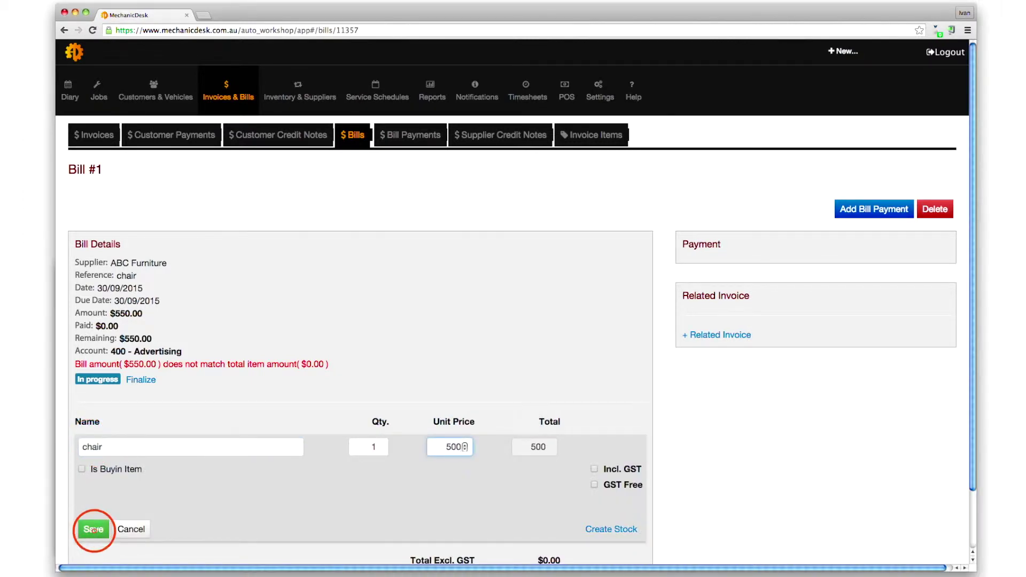
click(93, 529)
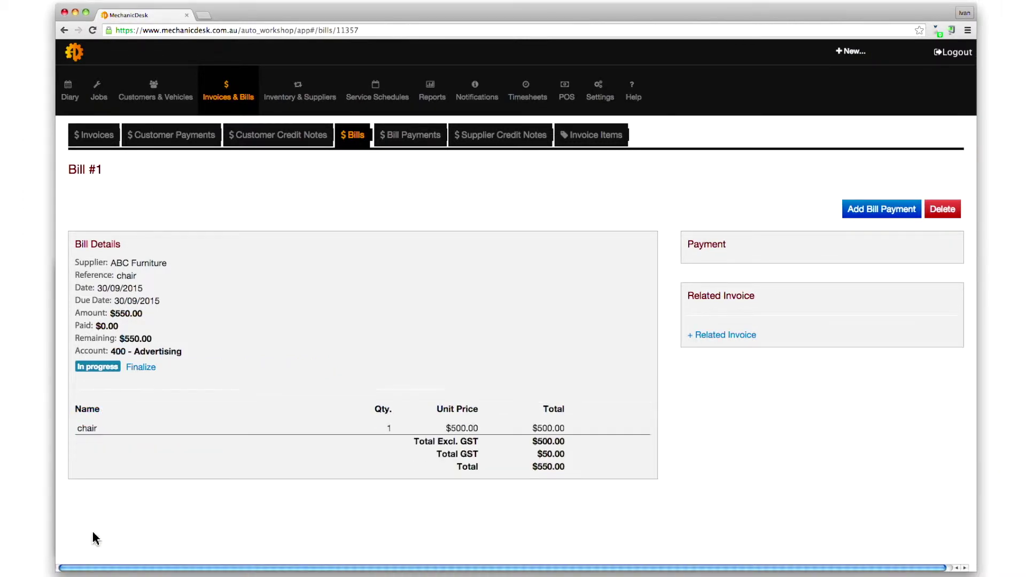
click(146, 370)
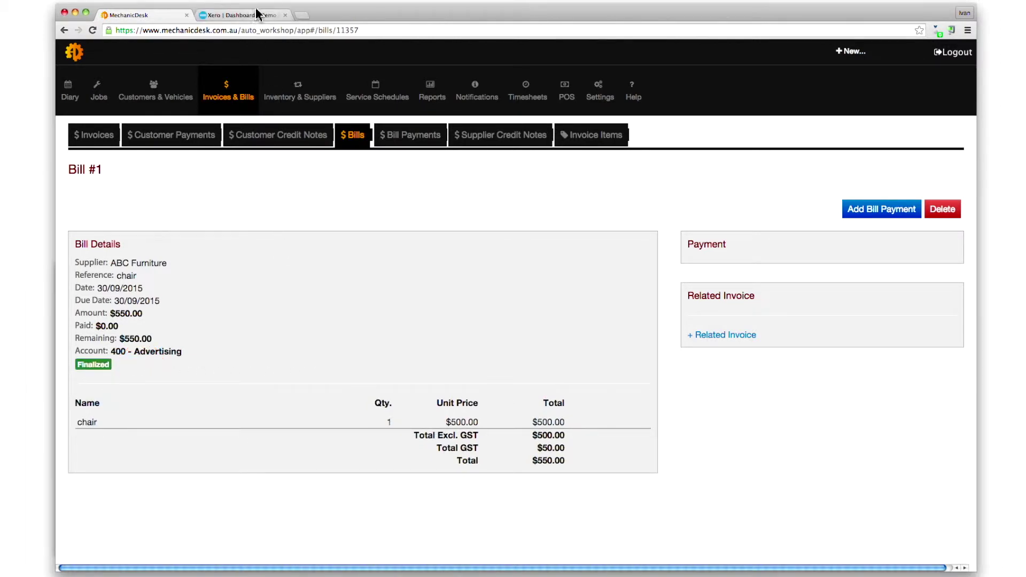
click(256, 15)
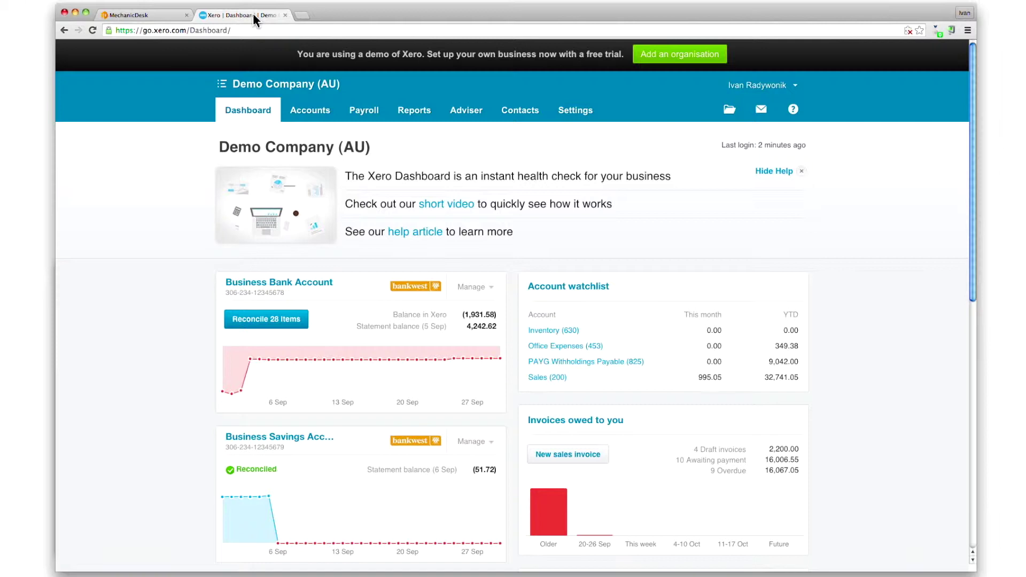
click(310, 112)
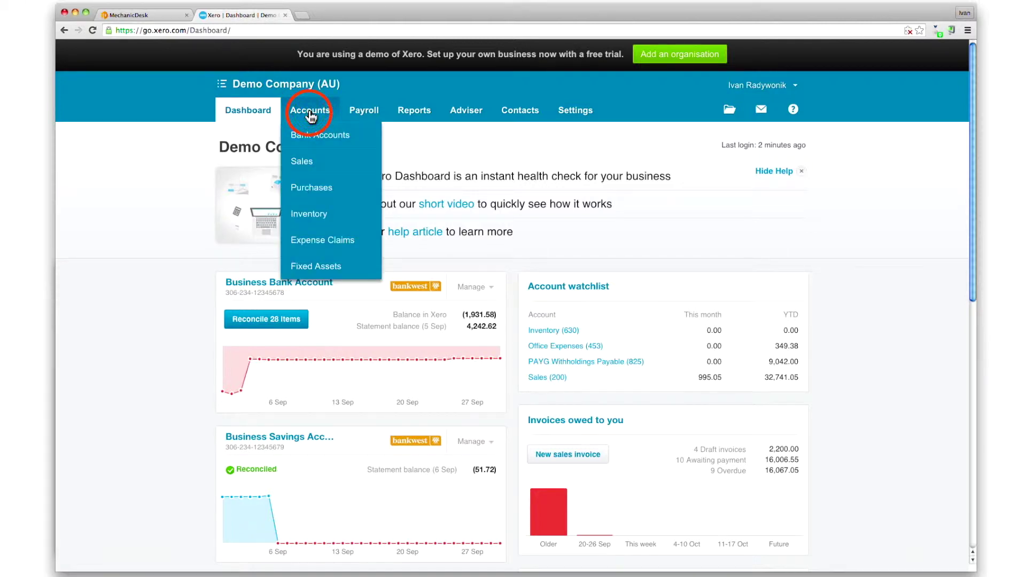
click(314, 197)
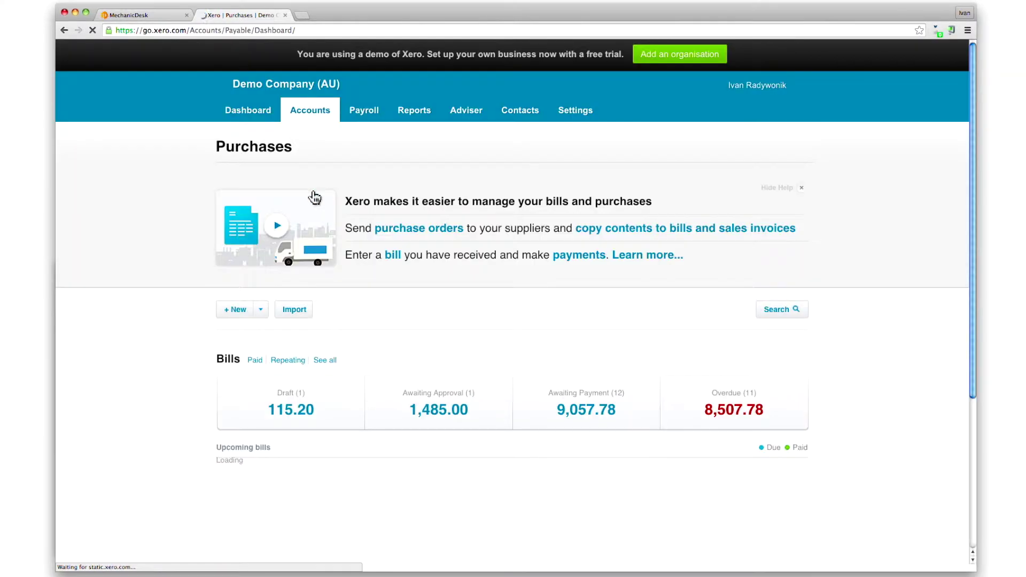
click(583, 410)
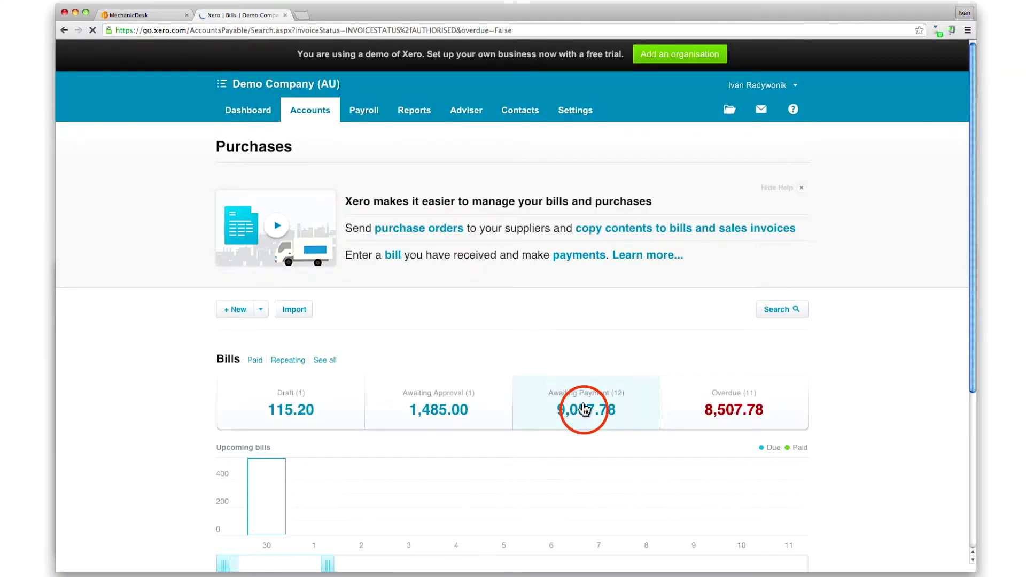
click(353, 333)
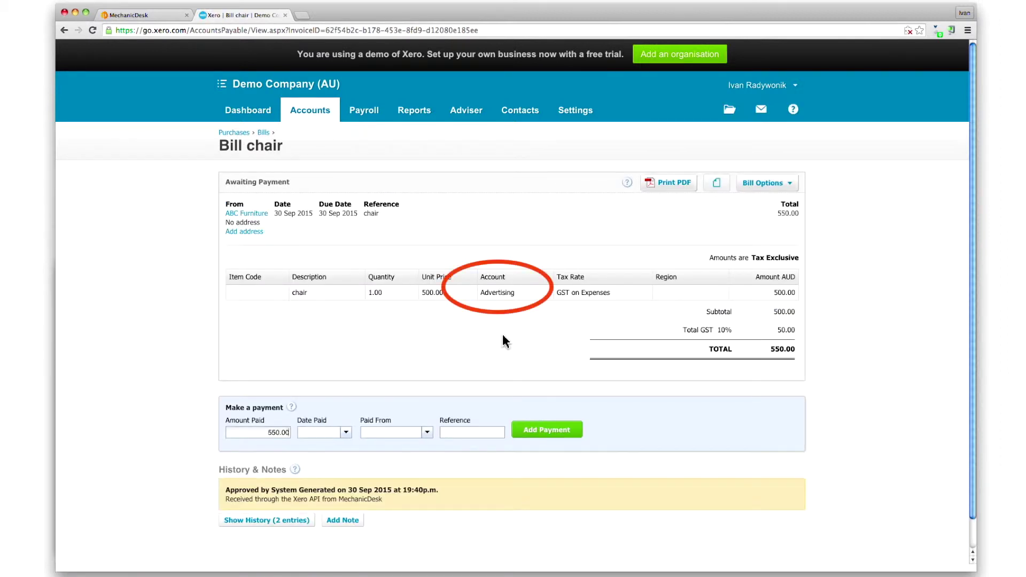
click(162, 15)
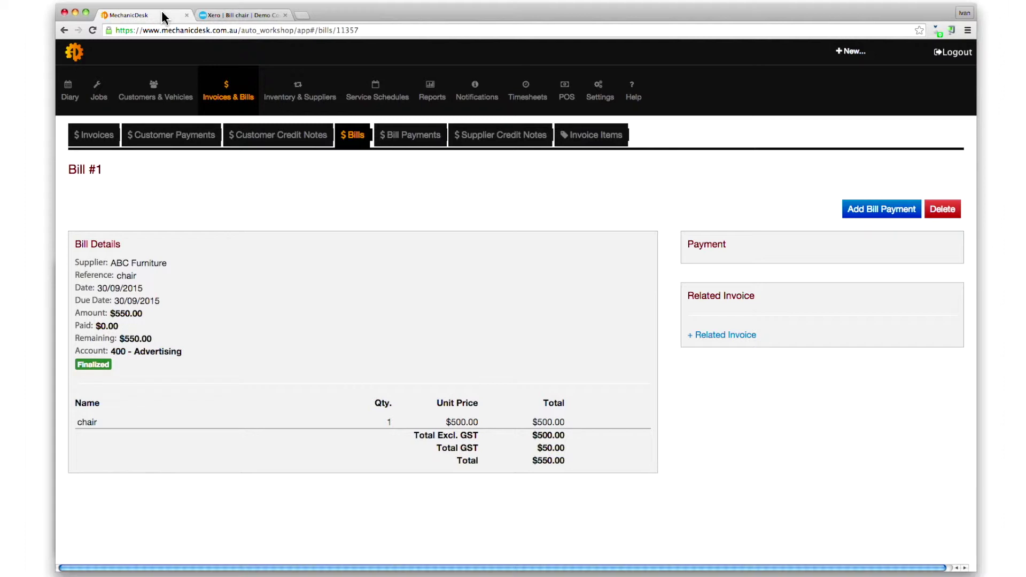
- Open the Alternator item from the stock inventory list to view its accounts
click(298, 95)
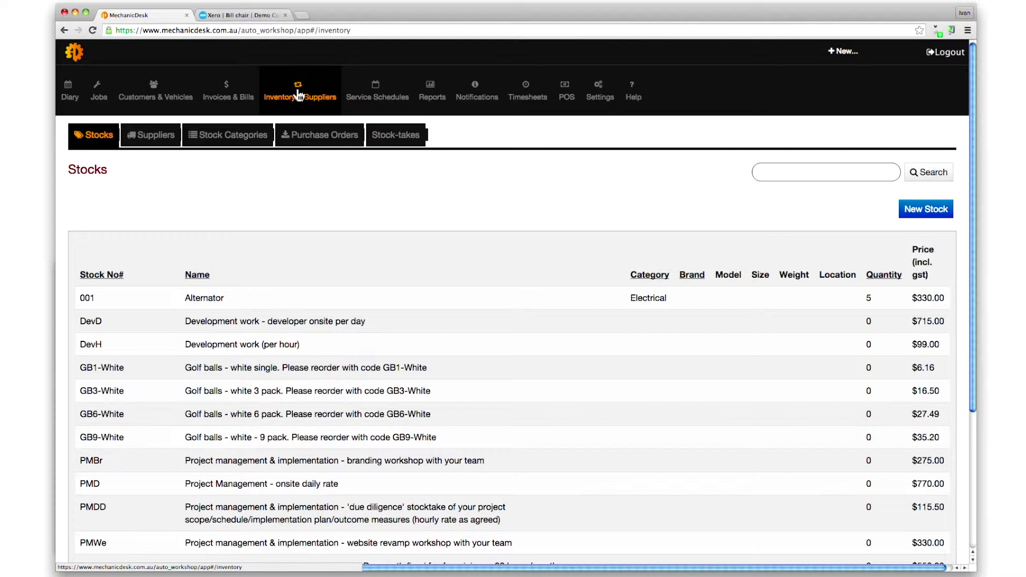
click(206, 301)
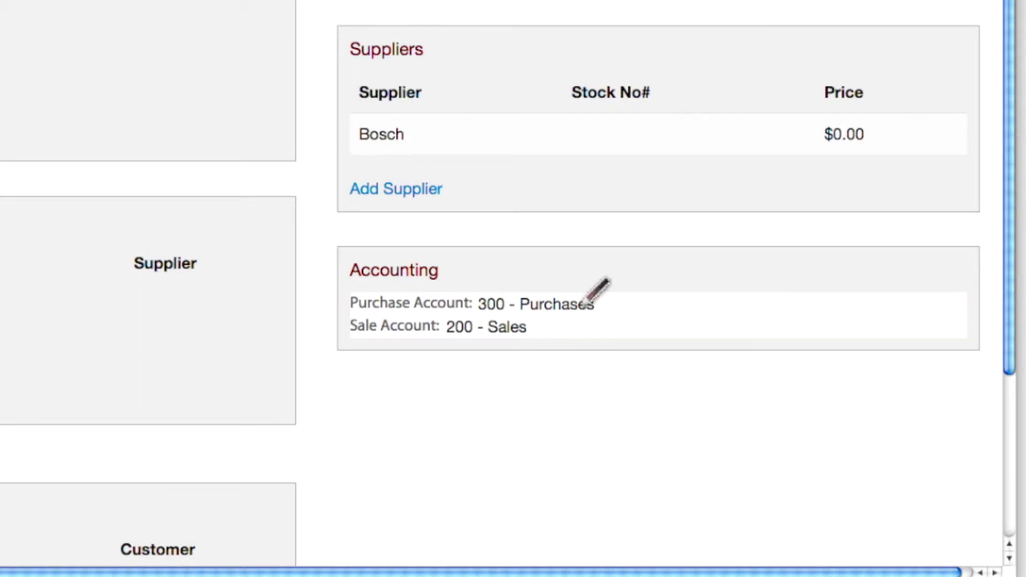
- Set the Alternator's purchase account to 310 - Cost of Goods Sold and sale account to 260 - Other Revenue, then save
click(586, 304)
click(794, 311)
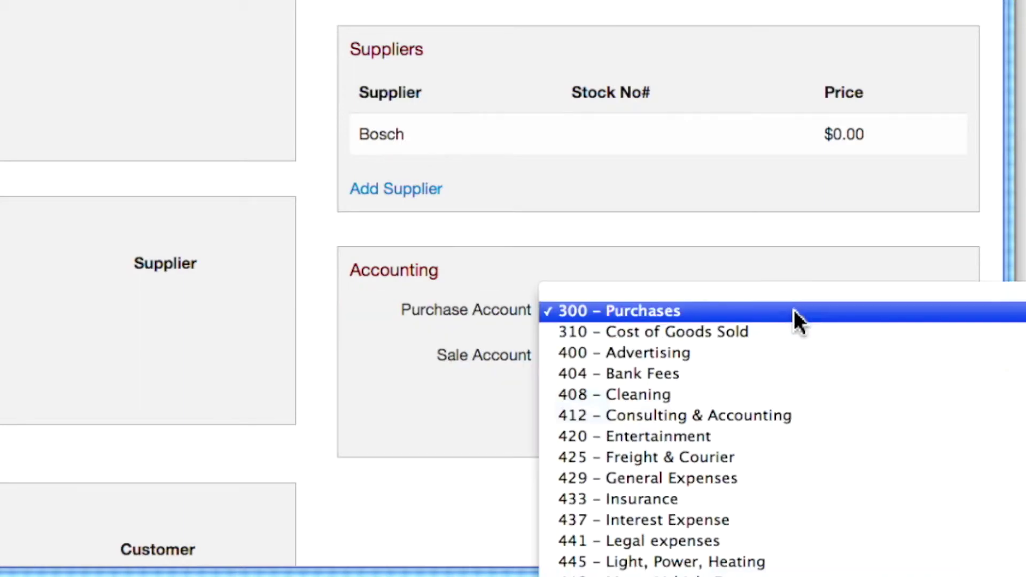
click(792, 332)
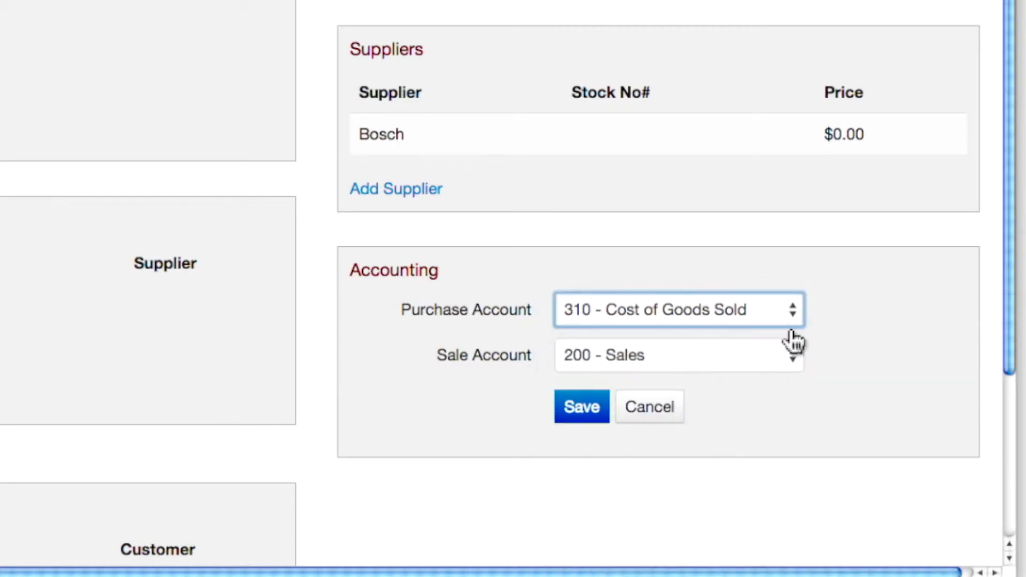
click(792, 365)
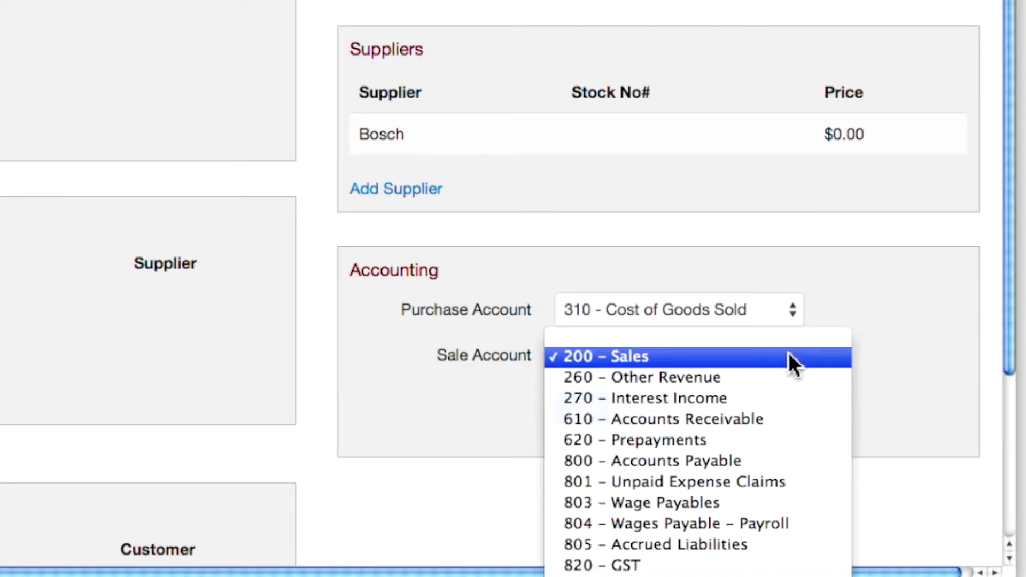
click(778, 383)
click(569, 420)
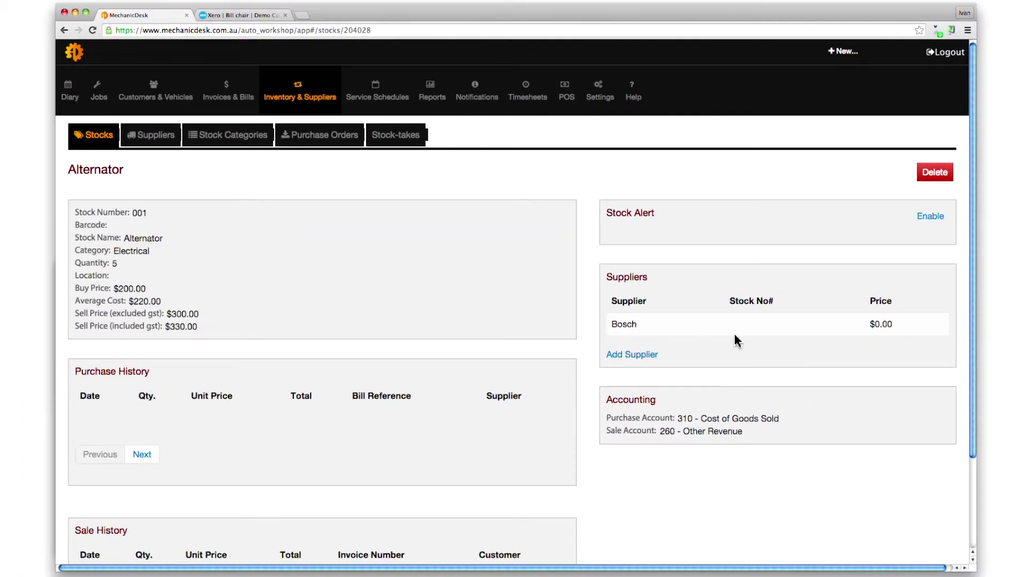
click(841, 53)
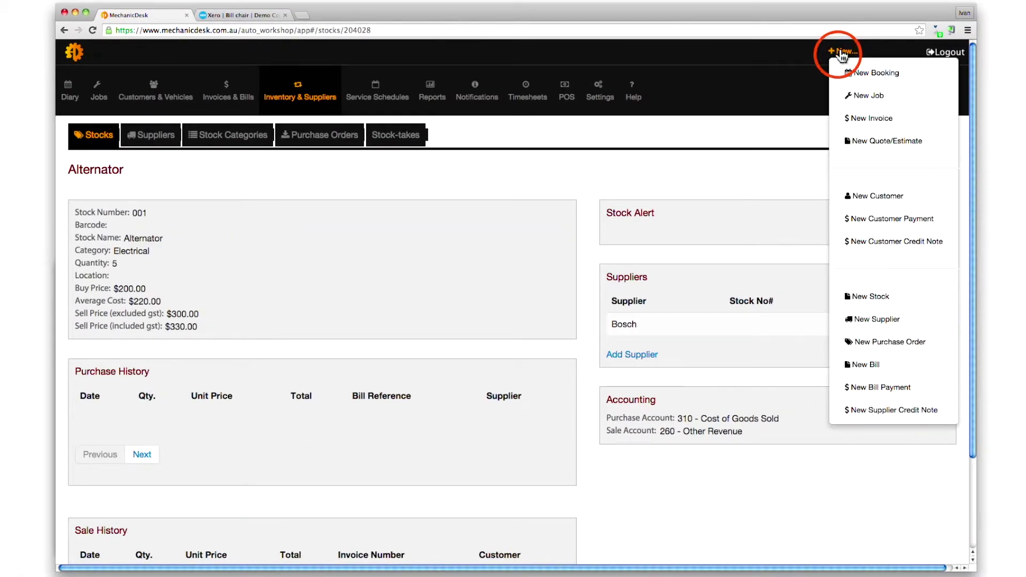
- Create a new bill from supplier Bosch for an amount of 200
click(856, 369)
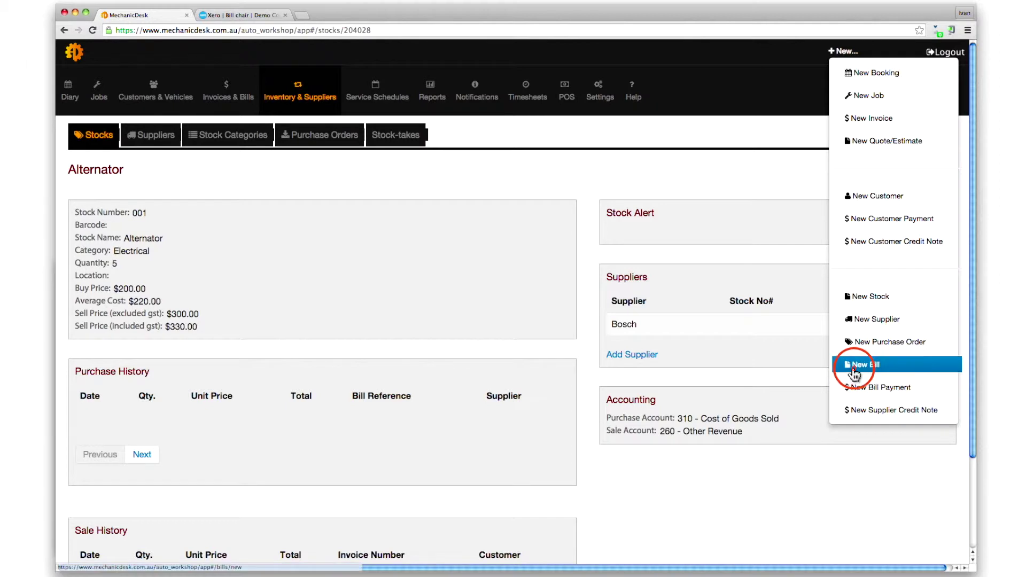
text(Bo)
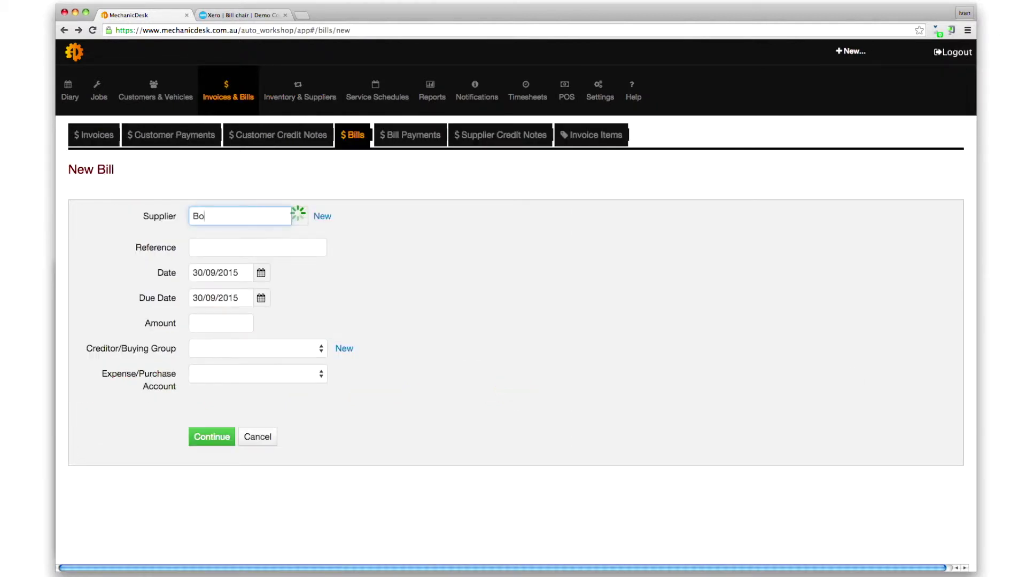
click(209, 254)
click(209, 323)
text(200)
click(212, 437)
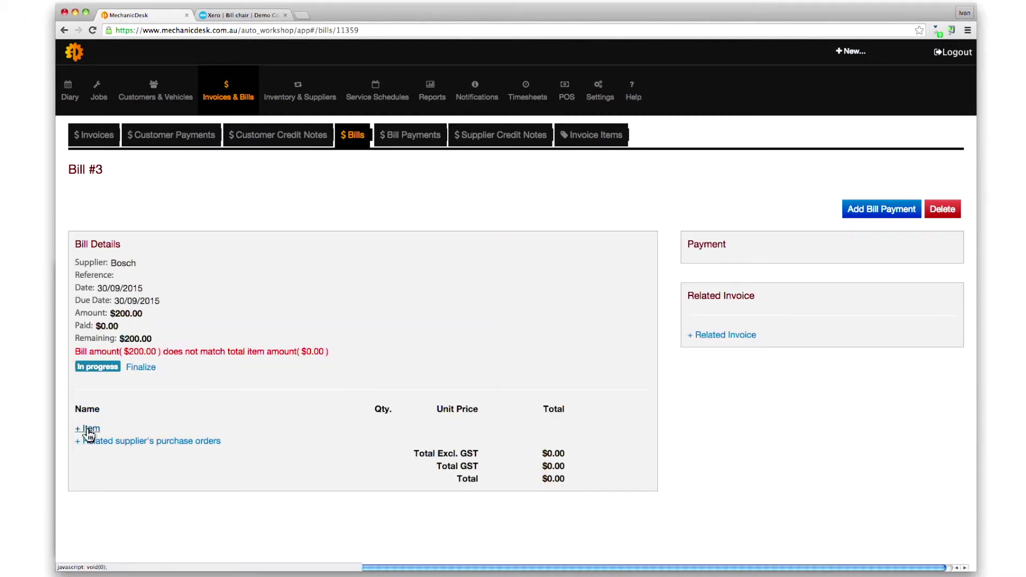
- Add a GST-free 001 - Alternator line, save it, and finalize the bill
click(84, 426)
text(al)
click(161, 458)
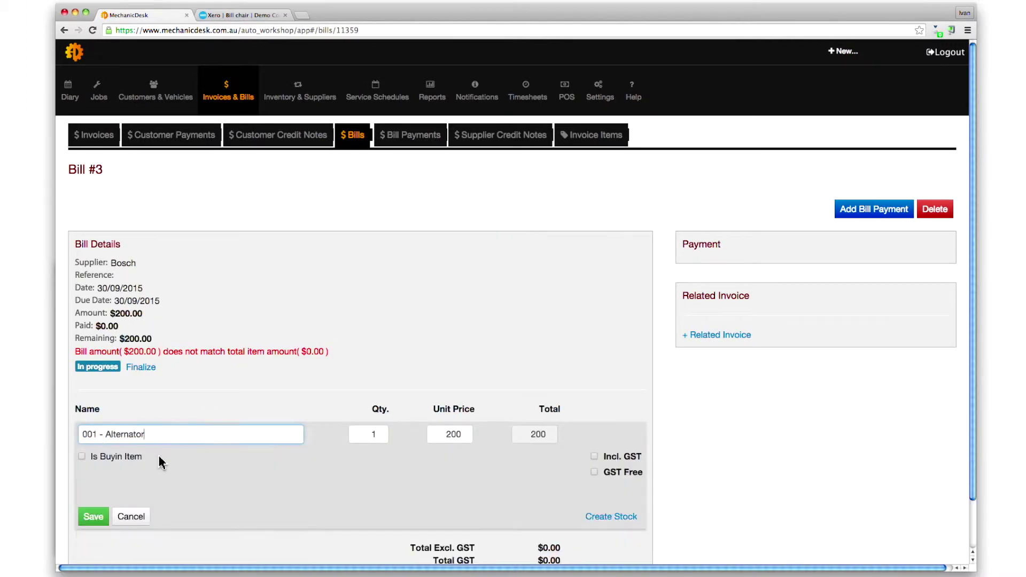
click(594, 472)
click(95, 510)
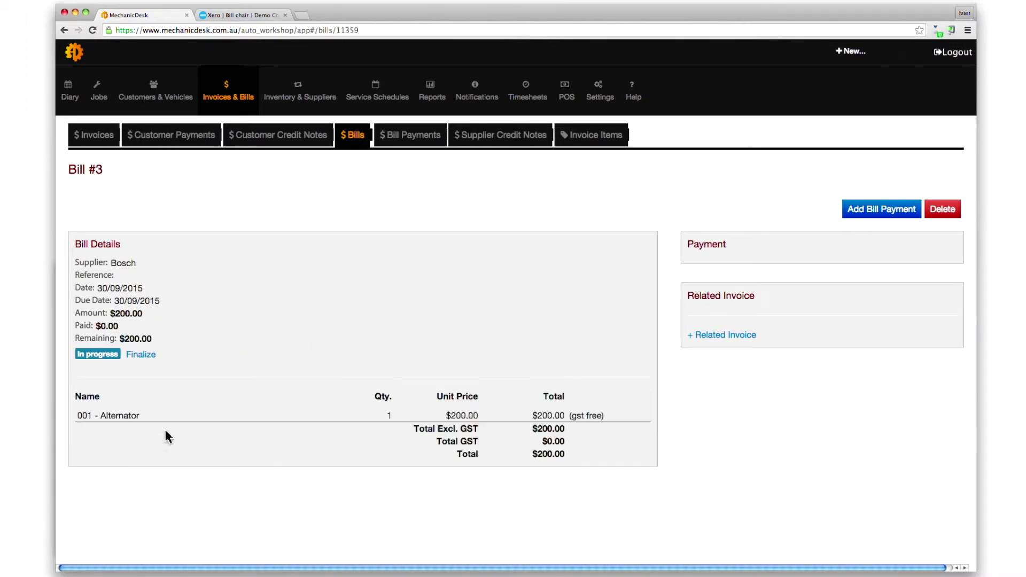
click(147, 358)
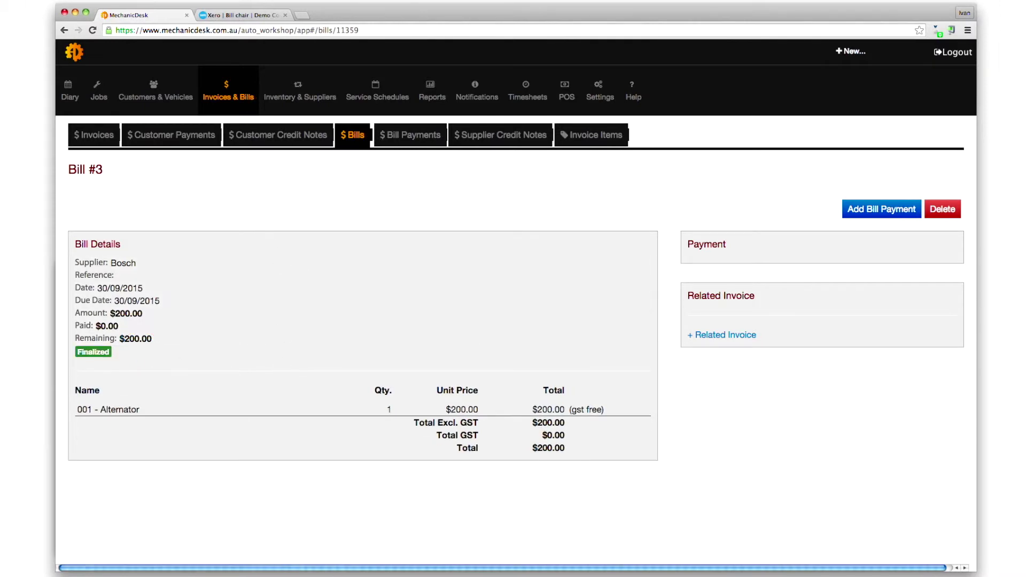
- In Xero, open Bosch bill 3 from the purchases awaiting payment to check its Cost of Goods Sold line
click(245, 14)
mouse_move(310, 122)
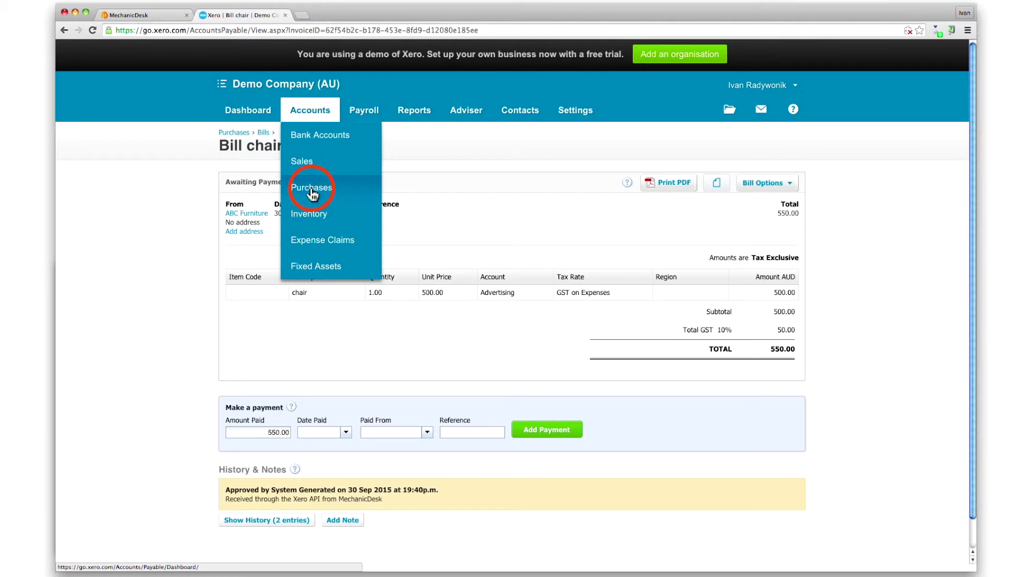
click(312, 190)
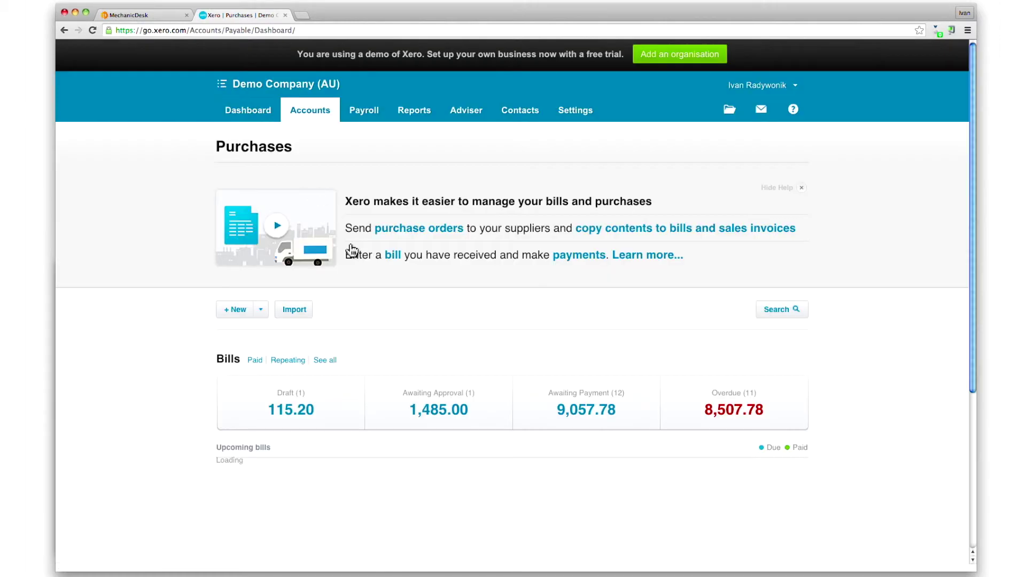
click(583, 415)
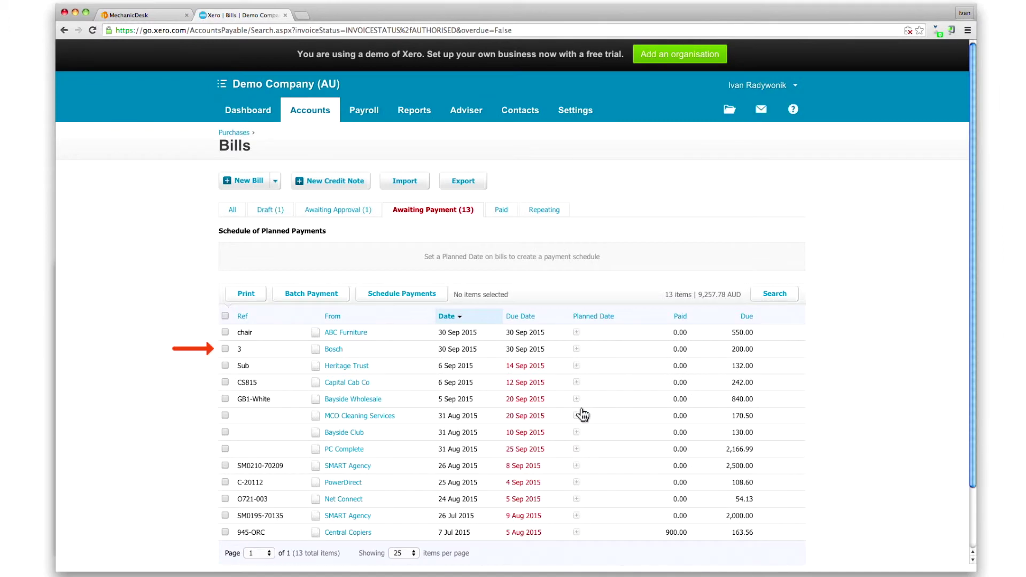
click(341, 352)
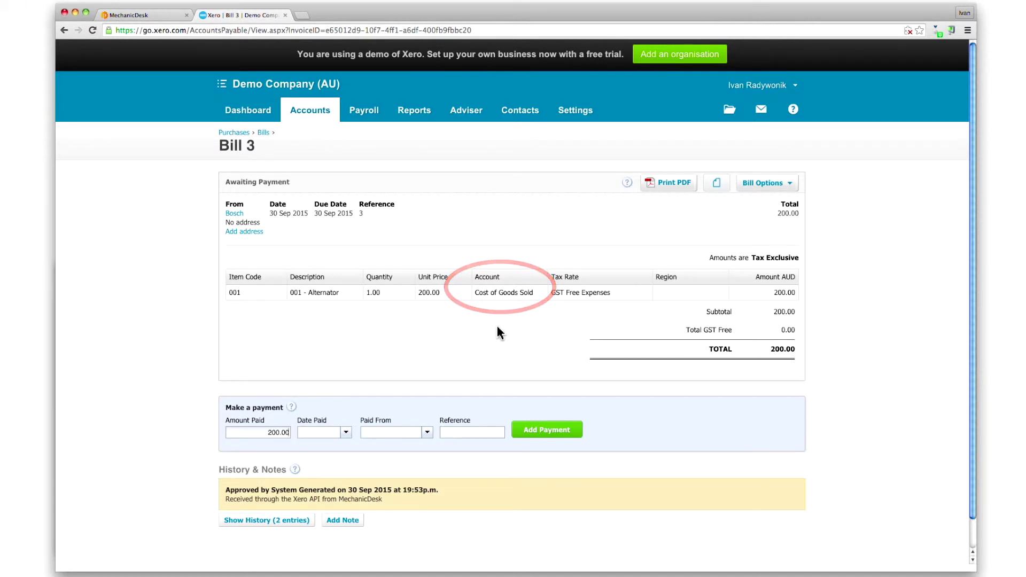
click(155, 16)
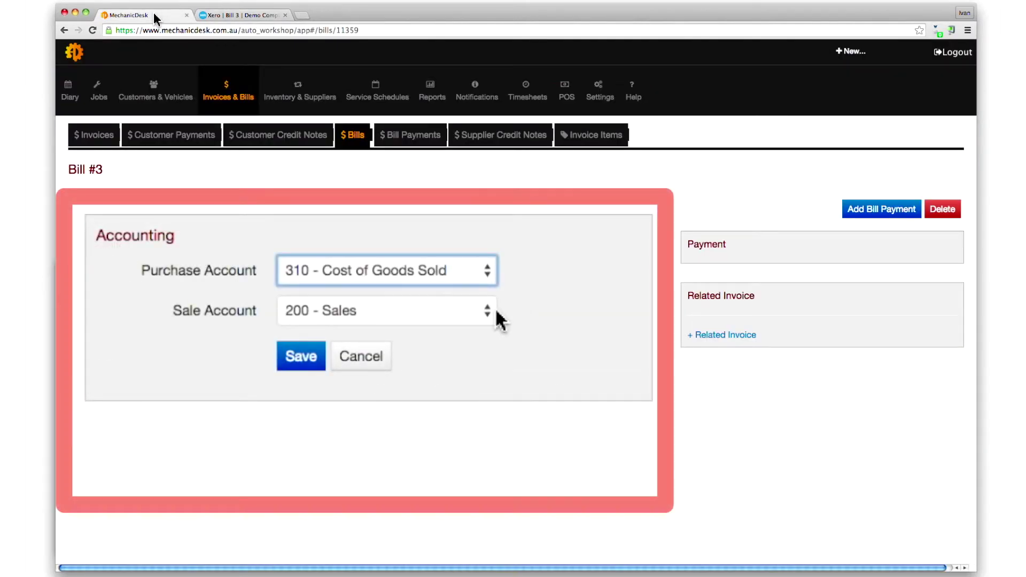
- Return to MechanicDesk's finalized Bill #3 and show the new-record options
click(487, 311)
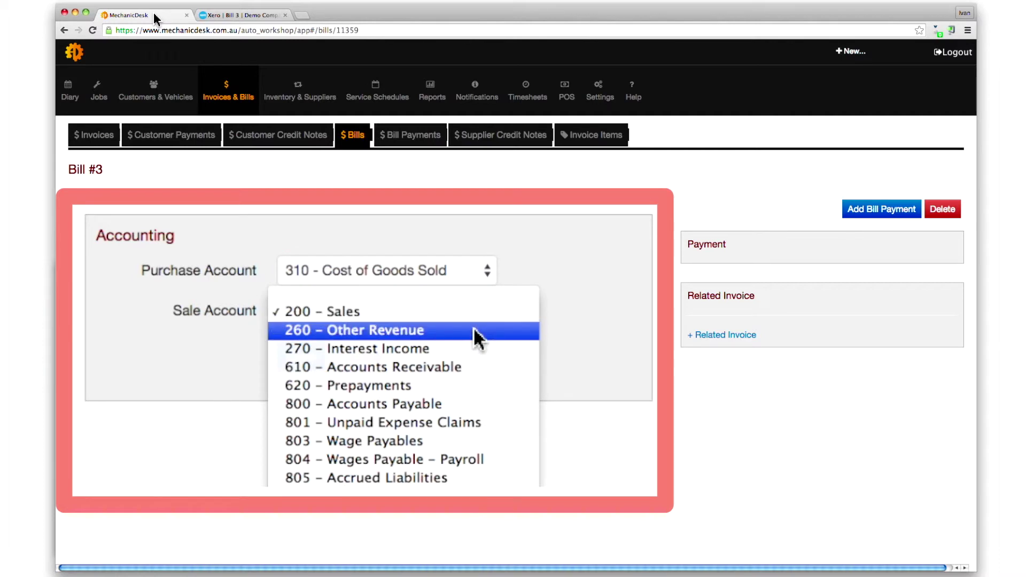
click(848, 52)
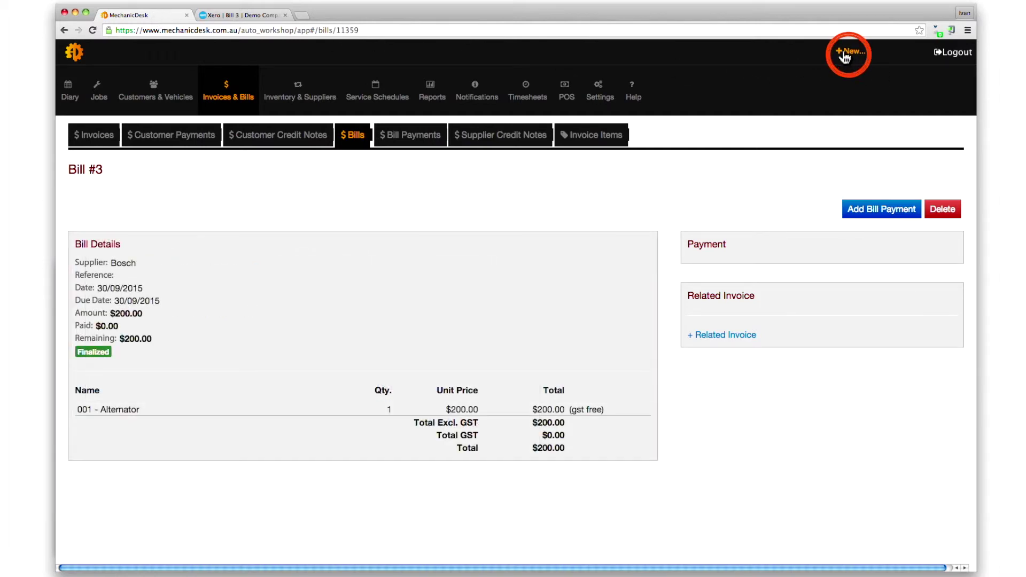
- Create a new invoice for the recommended customer and their Porsche
click(869, 127)
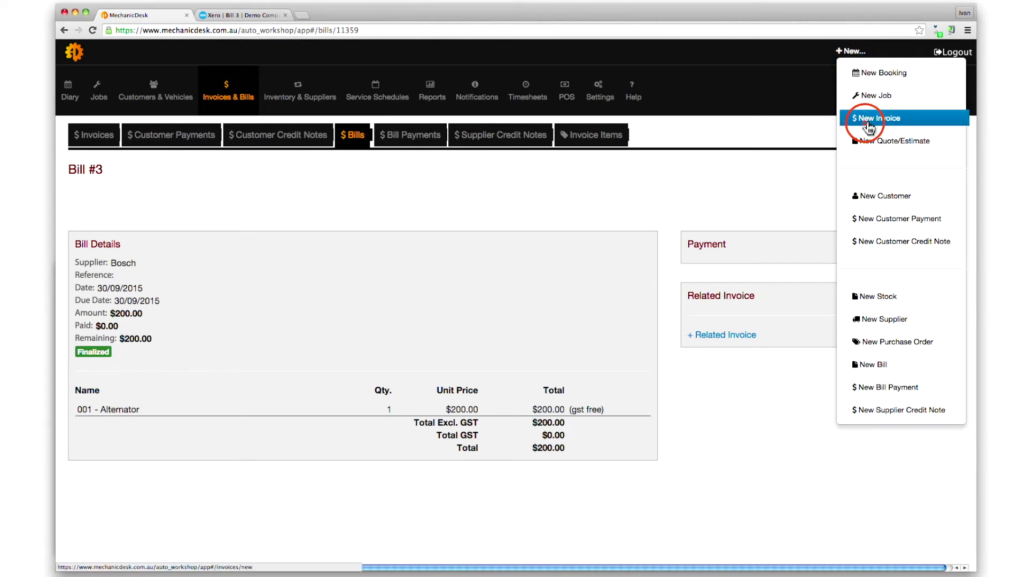
click(869, 119)
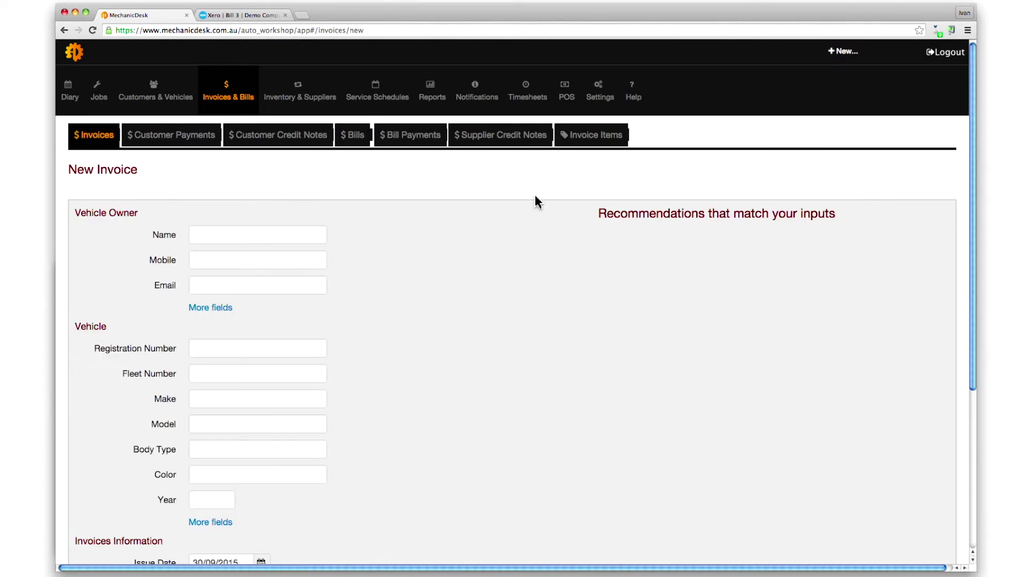
click(229, 232)
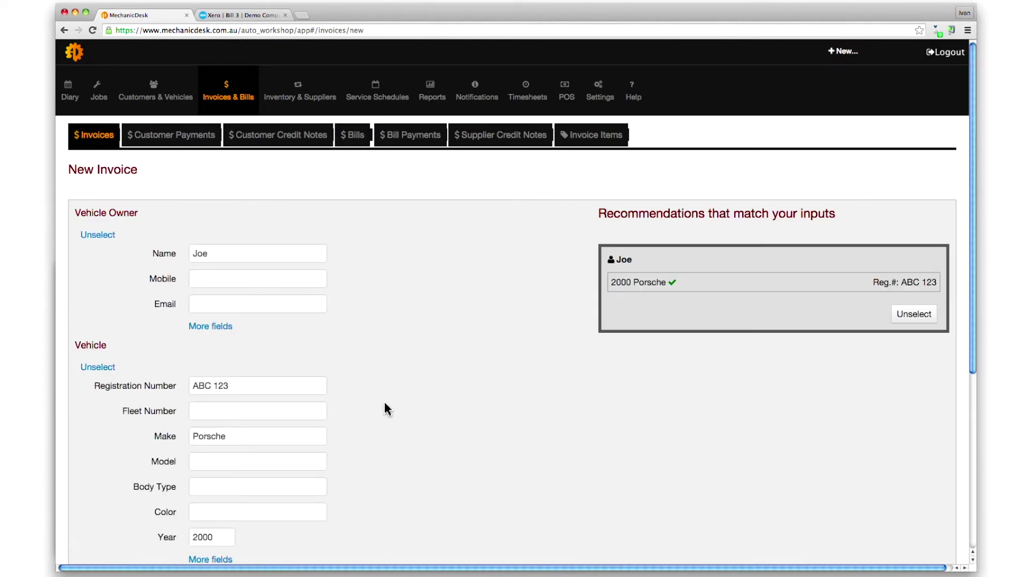
scroll(386, 409, down, 4)
scroll(386, 409, down, 3)
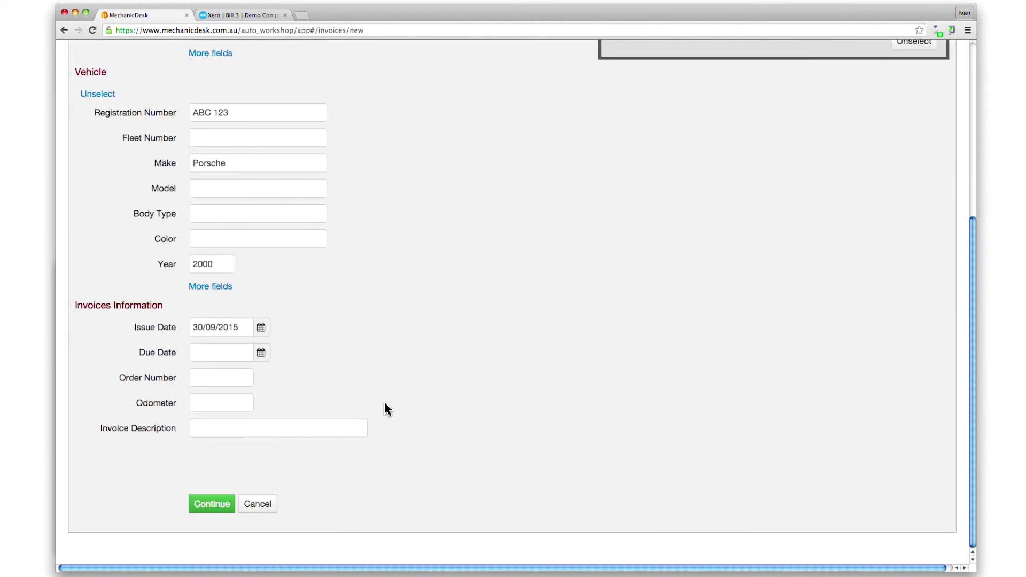
click(212, 504)
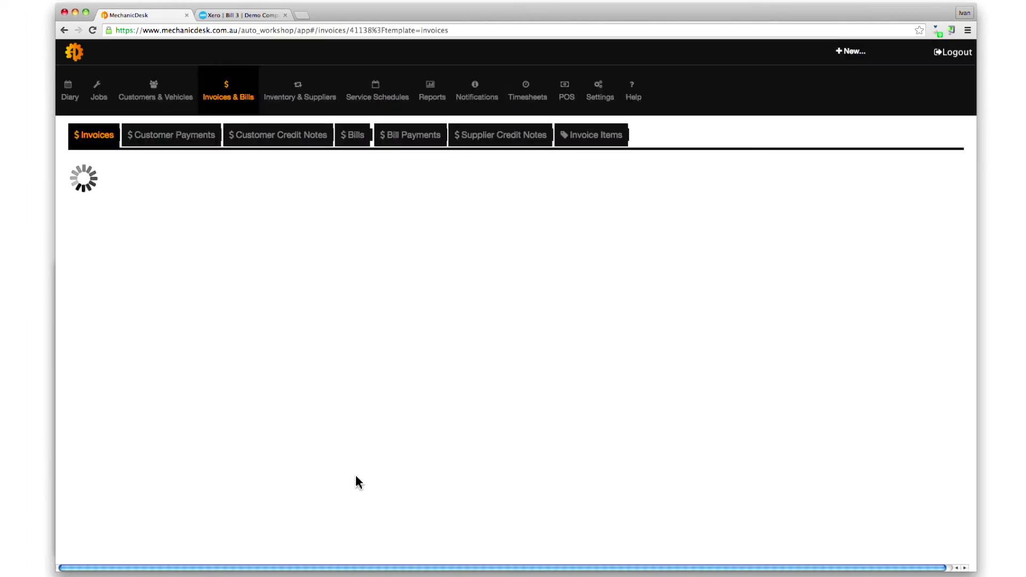
- Add a GST-free 001 - Alternator line at $300, save it, and finalize the invoice
click(91, 371)
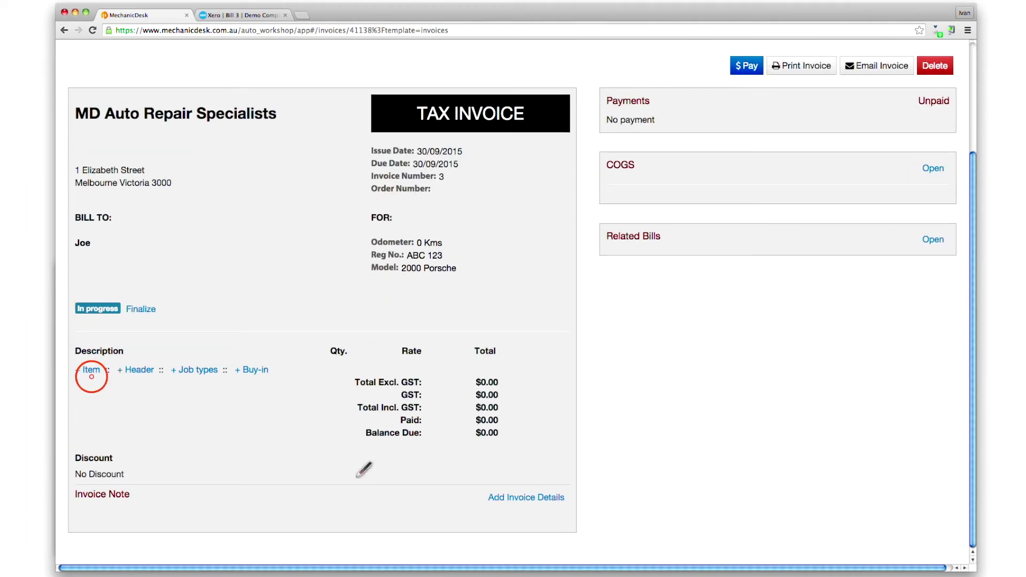
text(a)
click(137, 403)
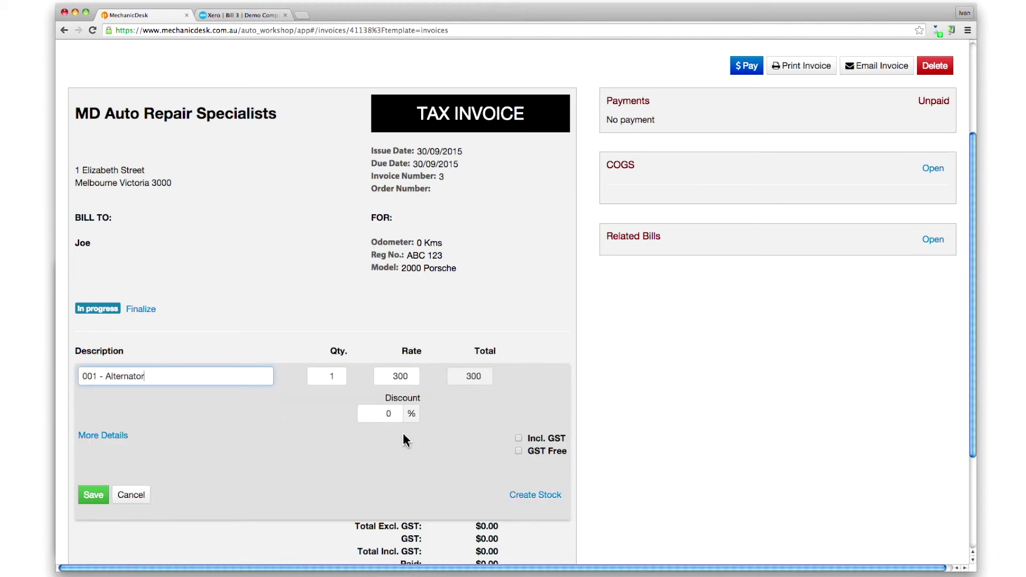
click(519, 451)
click(94, 496)
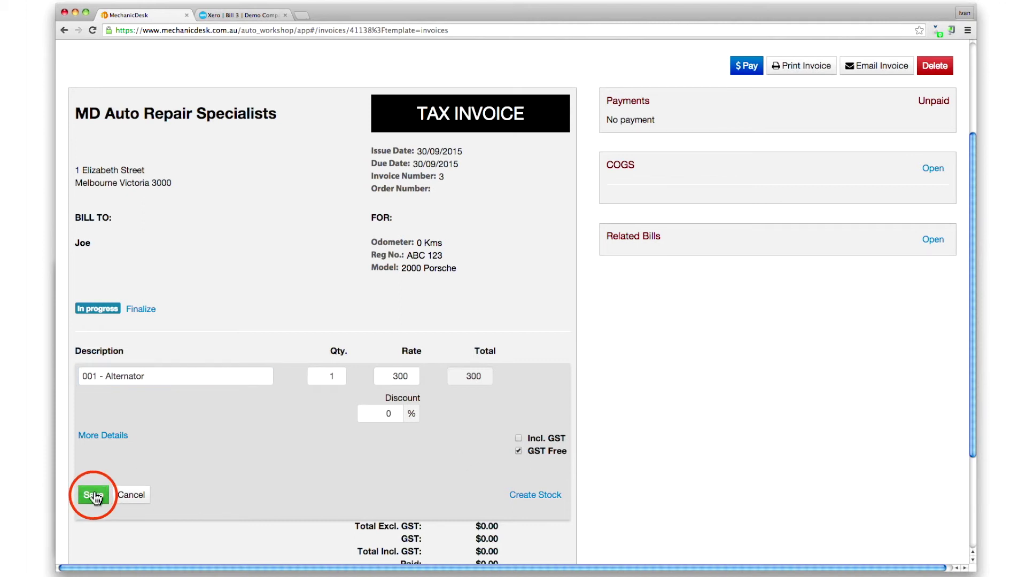
click(141, 310)
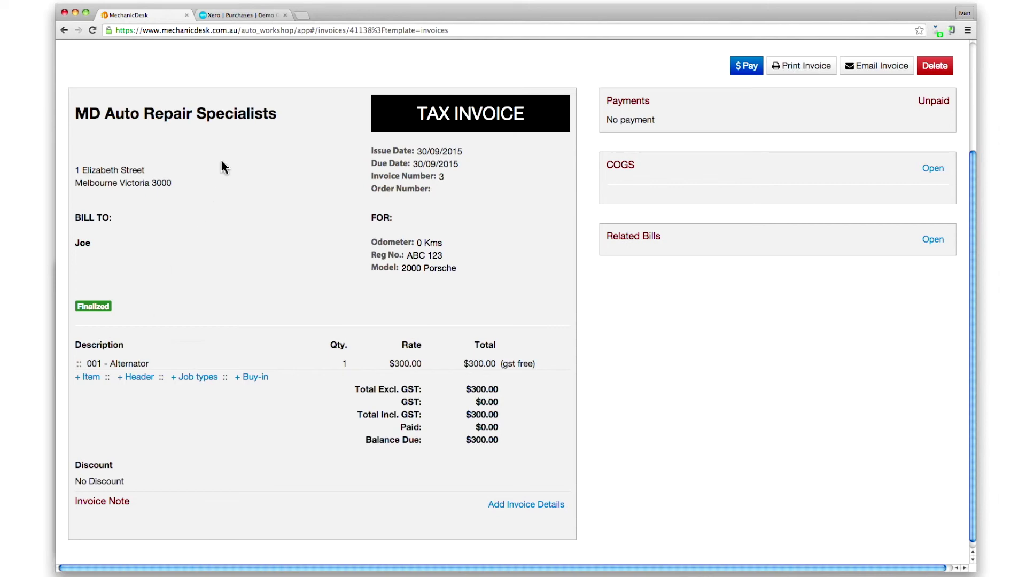
- In Xero, open invoice 3 from the sales invoices awaiting payment
click(245, 14)
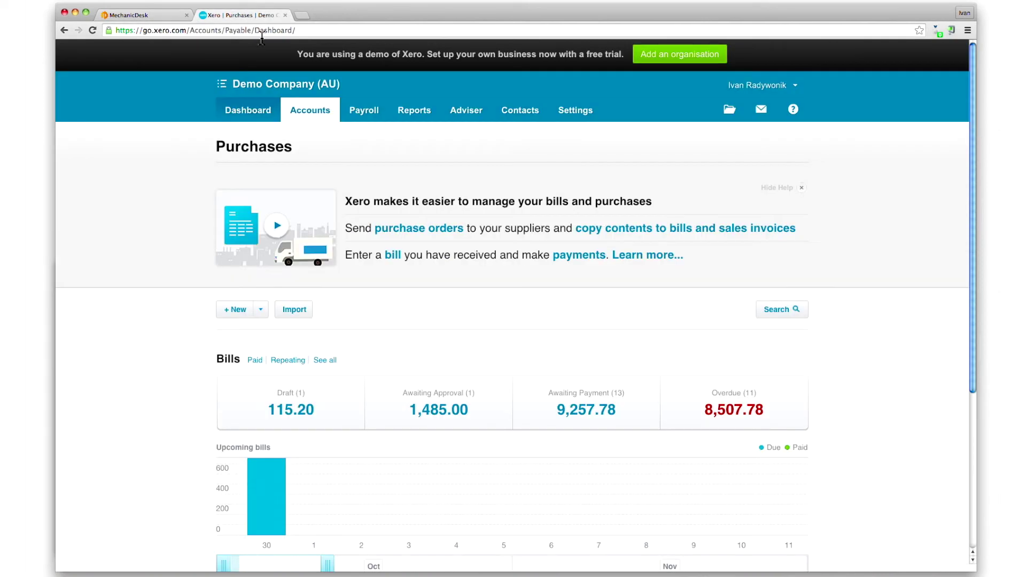
click(308, 113)
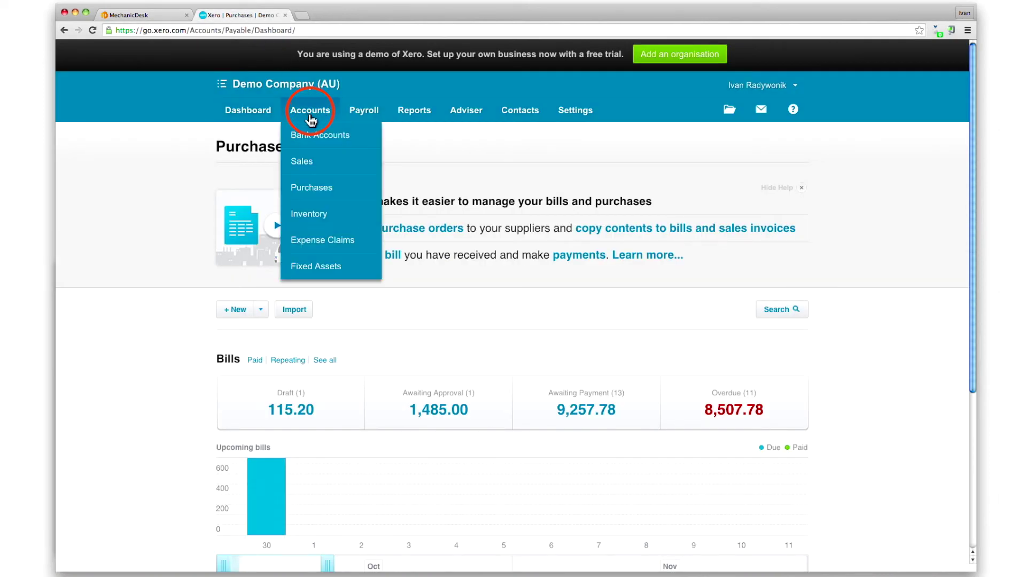
click(311, 162)
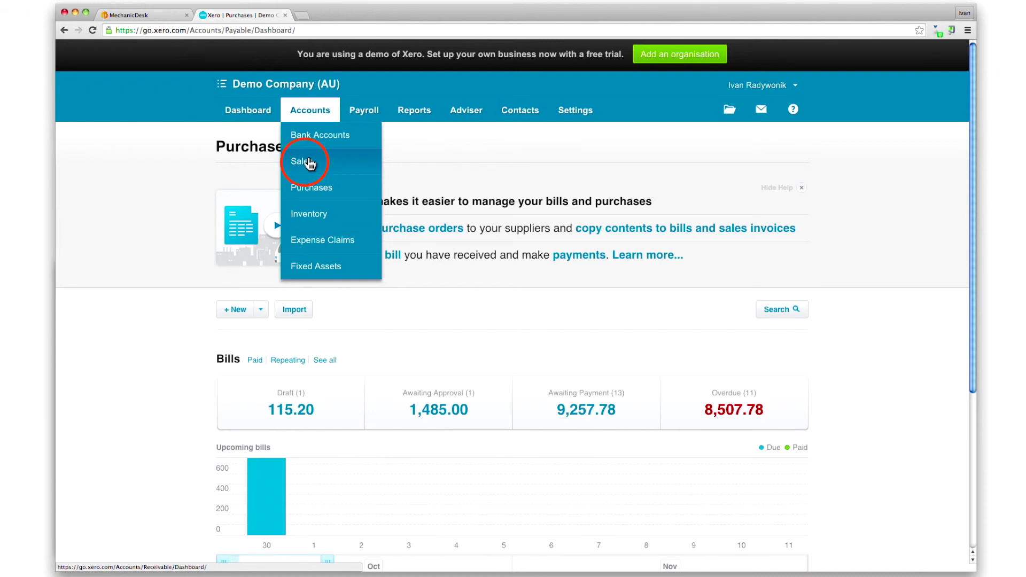
click(574, 412)
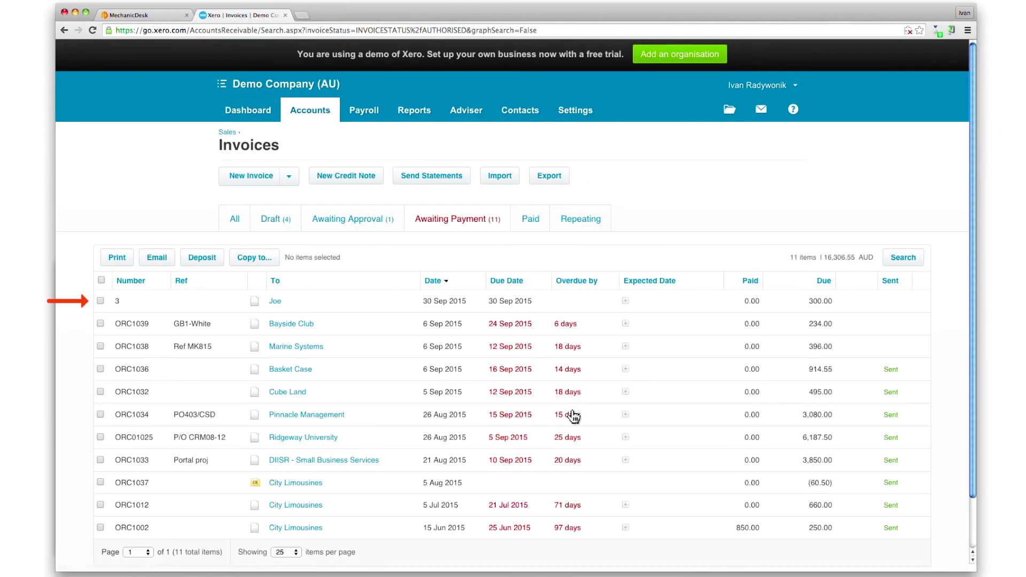
click(276, 302)
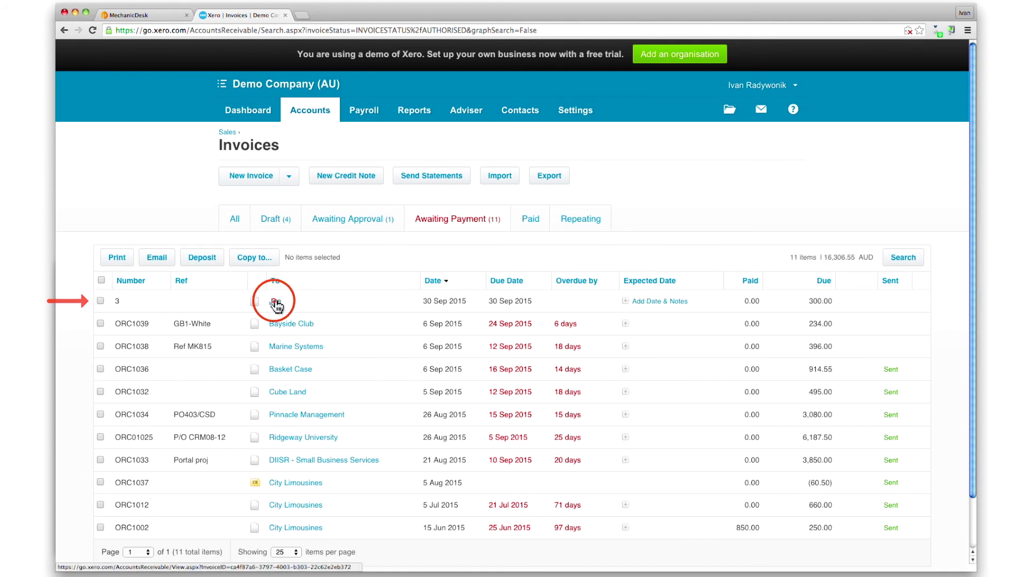